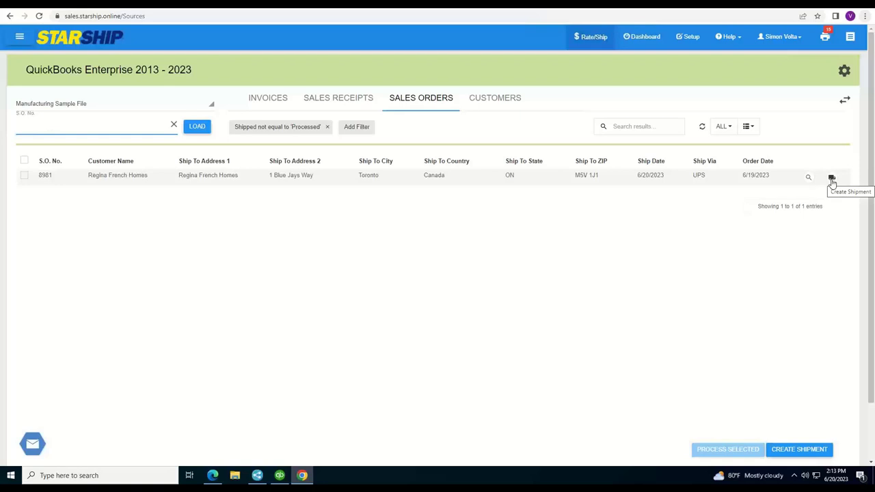
# - Create a shipment from the Regina French Homes sales order and fill in the recipient's contact name
pyautogui.click(832, 179)
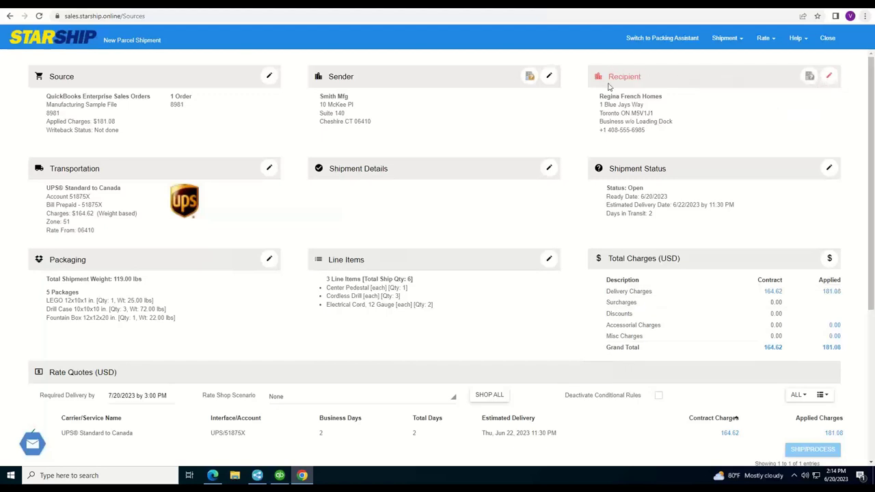
pyautogui.click(830, 81)
pyautogui.click(829, 80)
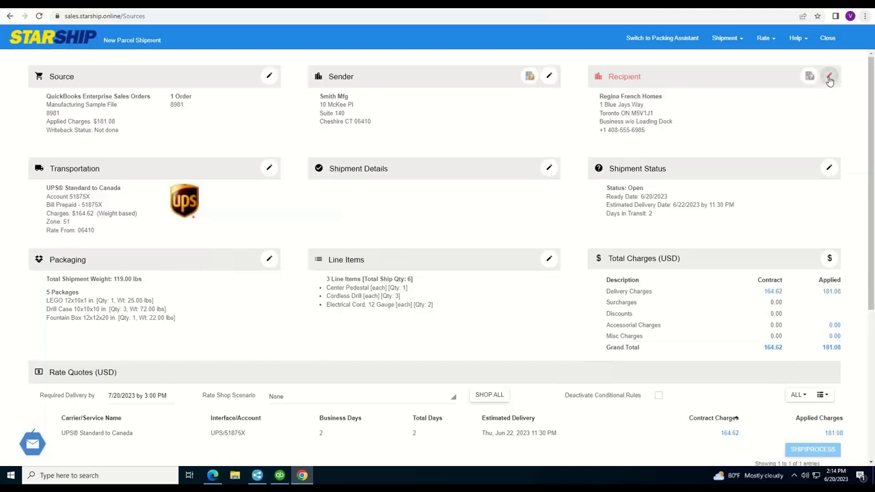
pyautogui.click(536, 218)
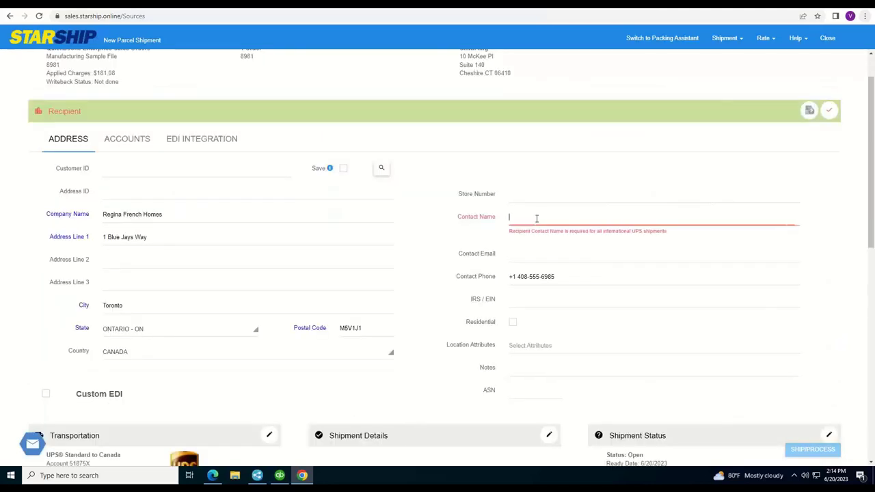
pyautogui.write('James')
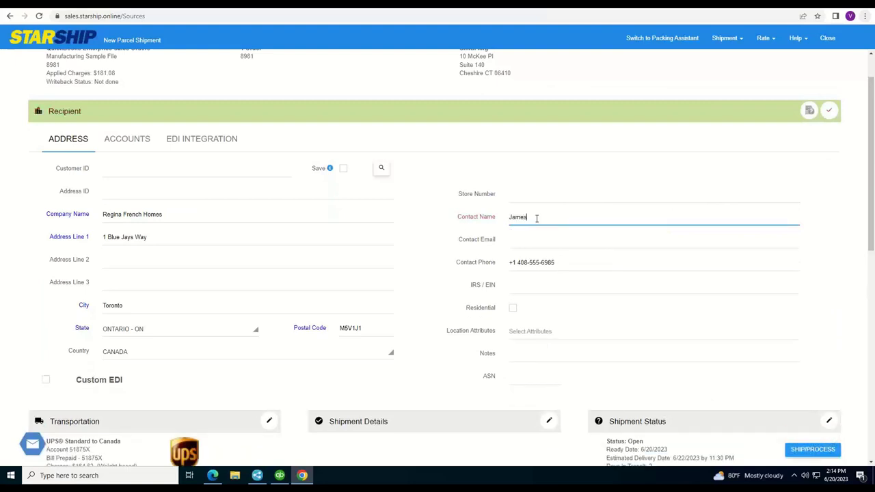
pyautogui.write(' Smith')
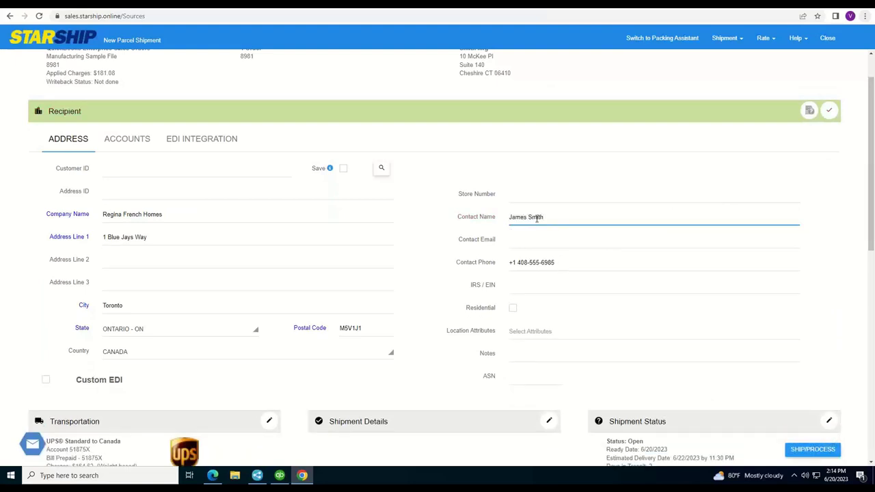
pyautogui.click(829, 111)
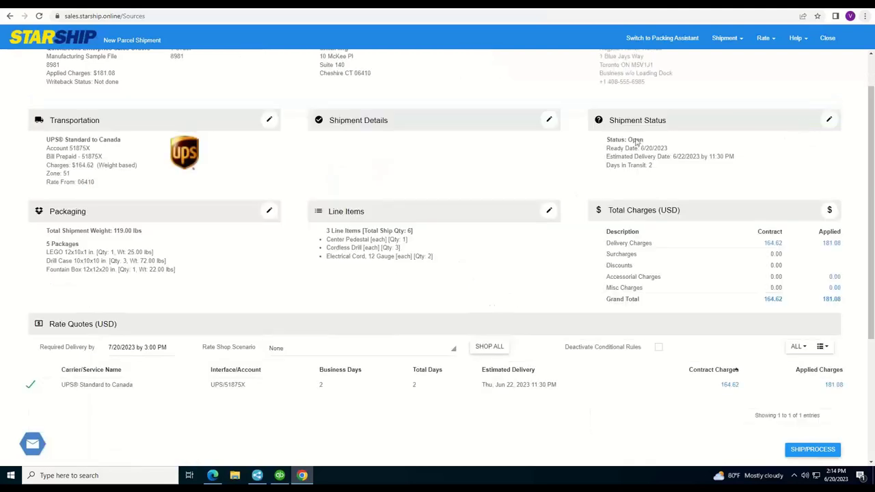
pyautogui.scroll(1, 608, 129)
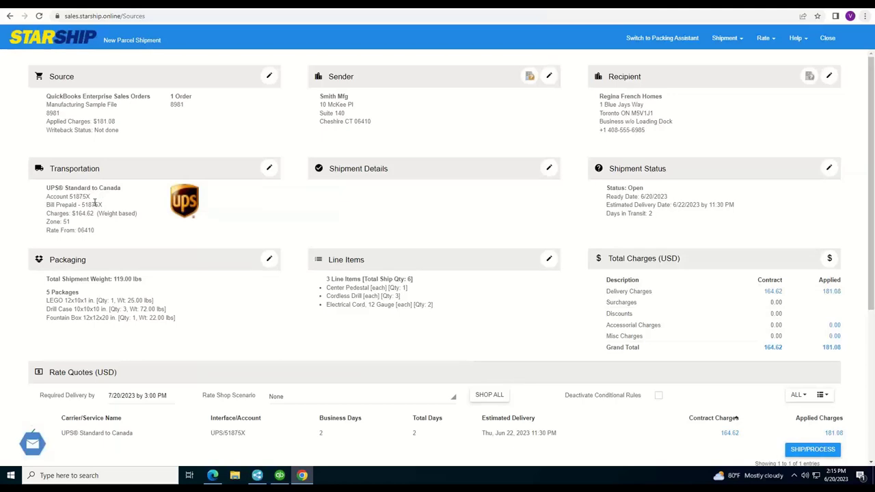
# - Review the shipment's transportation settings, including the international commercial invoice information and the available terms of sale
pyautogui.click(269, 169)
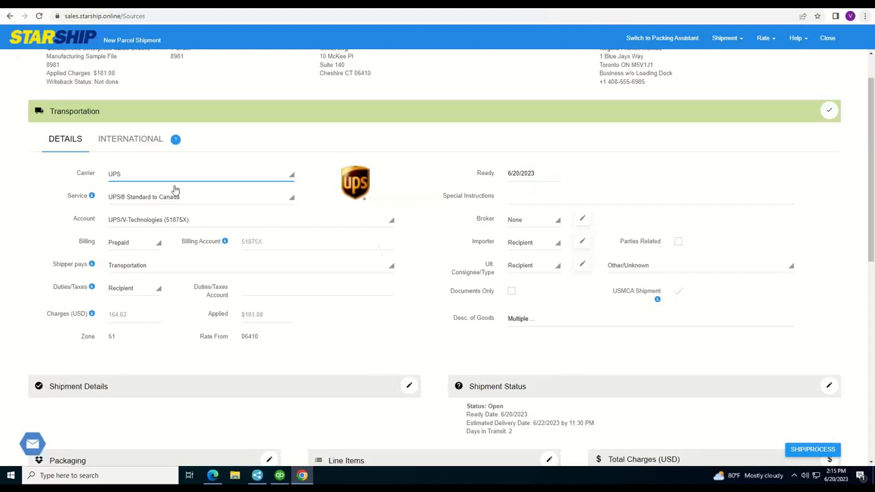
pyautogui.click(110, 139)
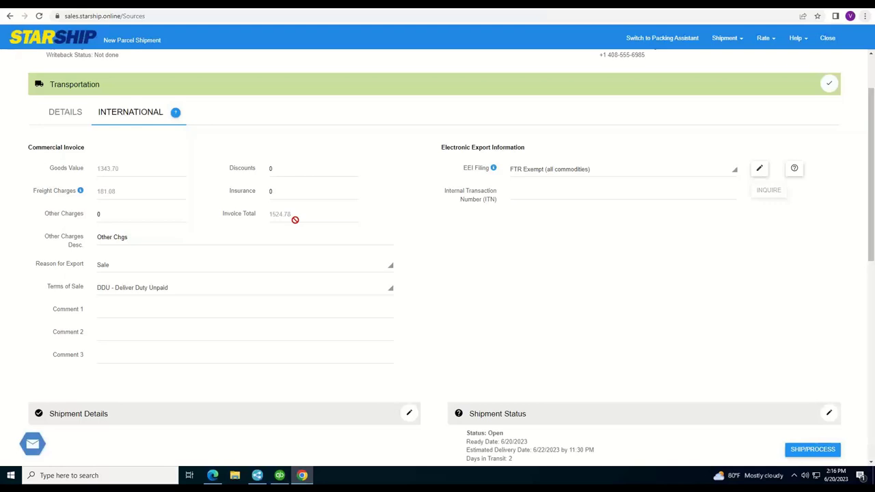
pyautogui.click(141, 292)
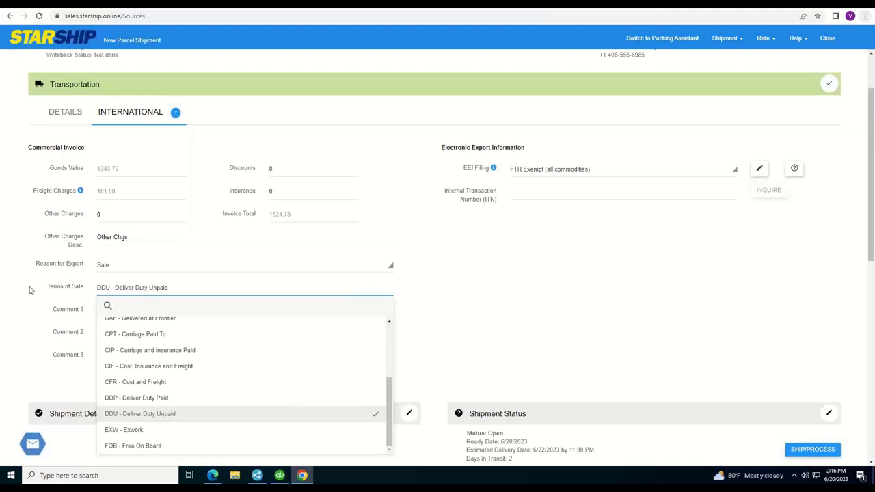
pyautogui.click(29, 294)
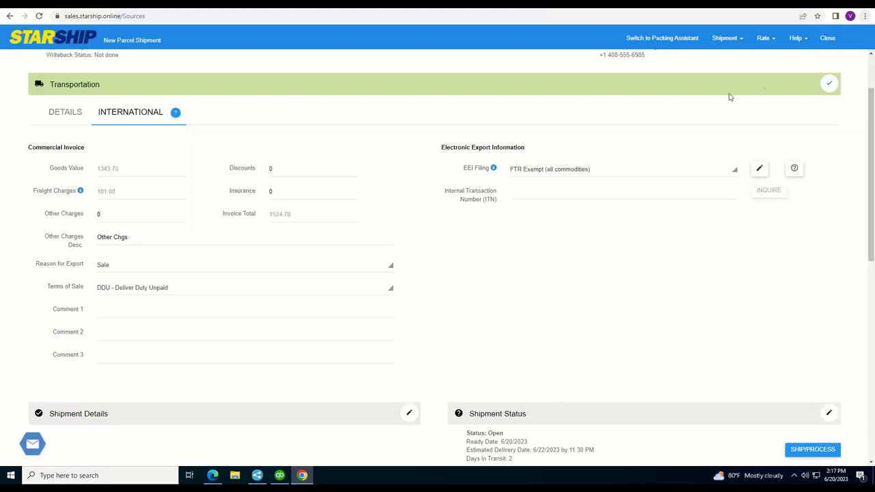
pyautogui.click(830, 84)
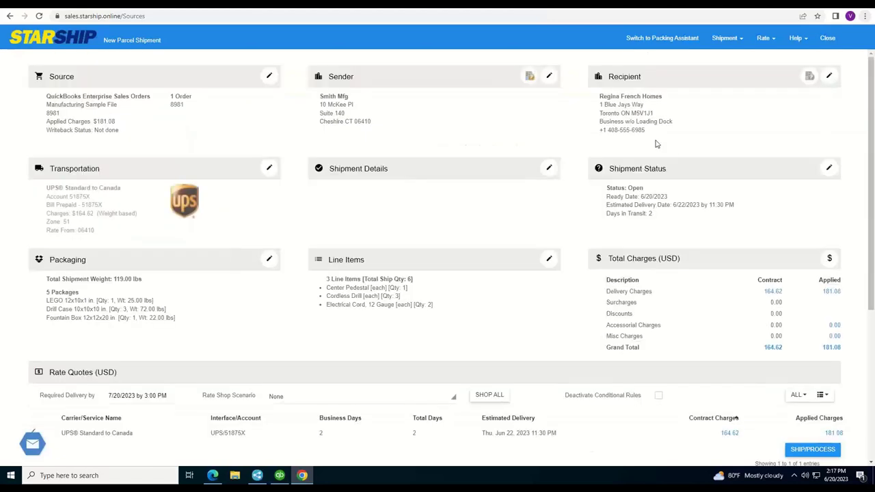
# - Try enabling Quantum View Notify in the shipment details
pyautogui.click(550, 170)
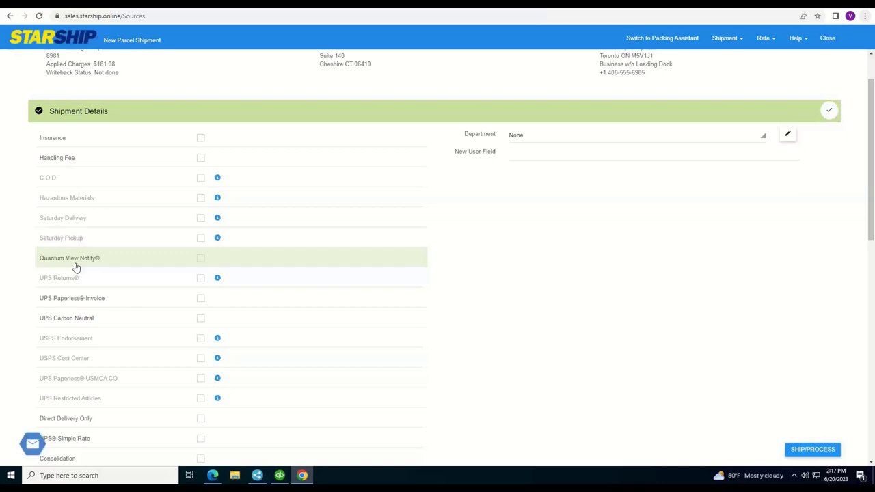
pyautogui.click(201, 259)
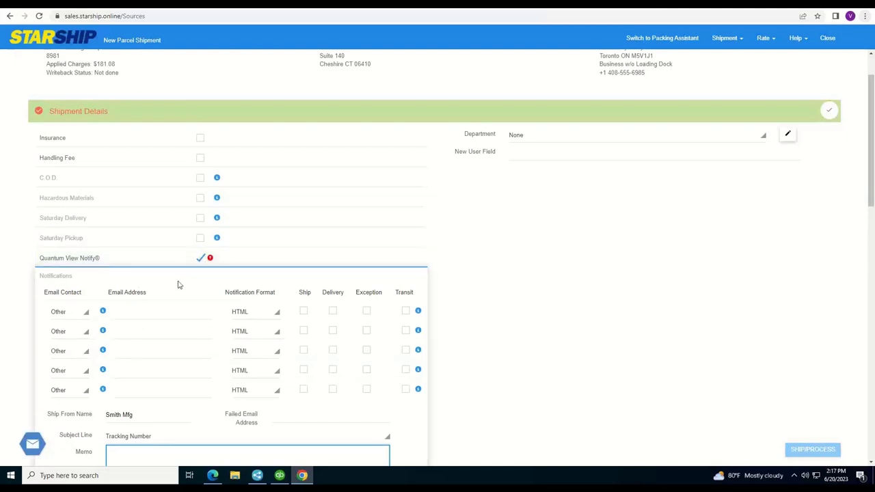
pyautogui.click(200, 259)
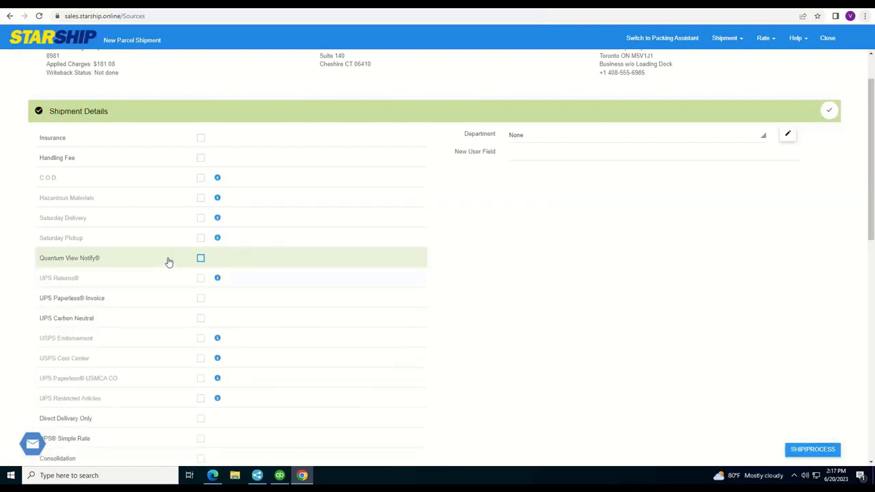
pyautogui.click(829, 112)
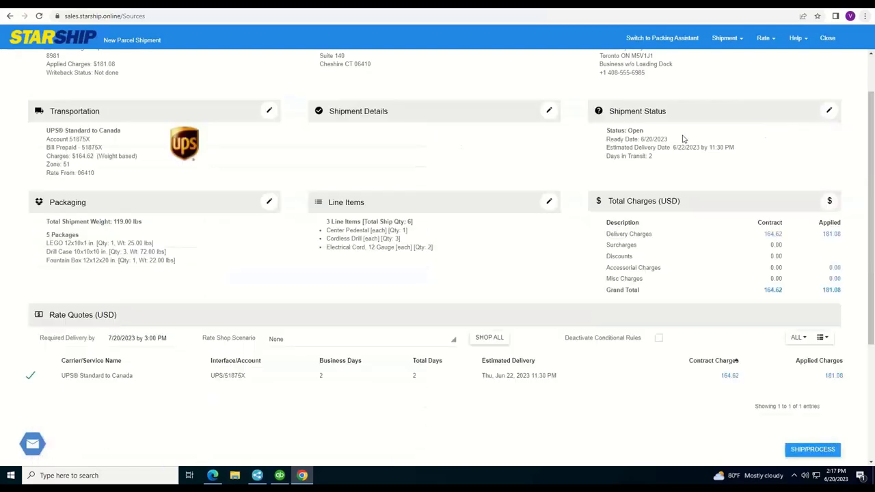
# - Examine the contents of every package in the shipment and the packaging types available for the fifth package
pyautogui.click(270, 206)
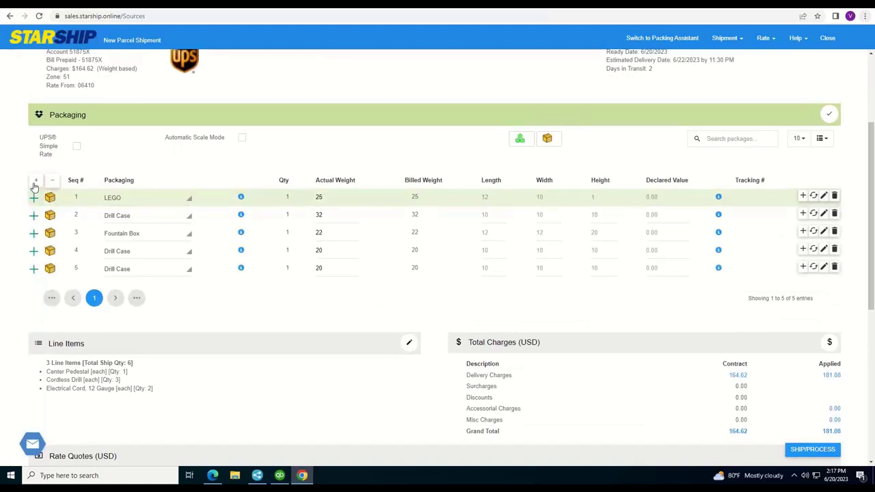
pyautogui.click(35, 181)
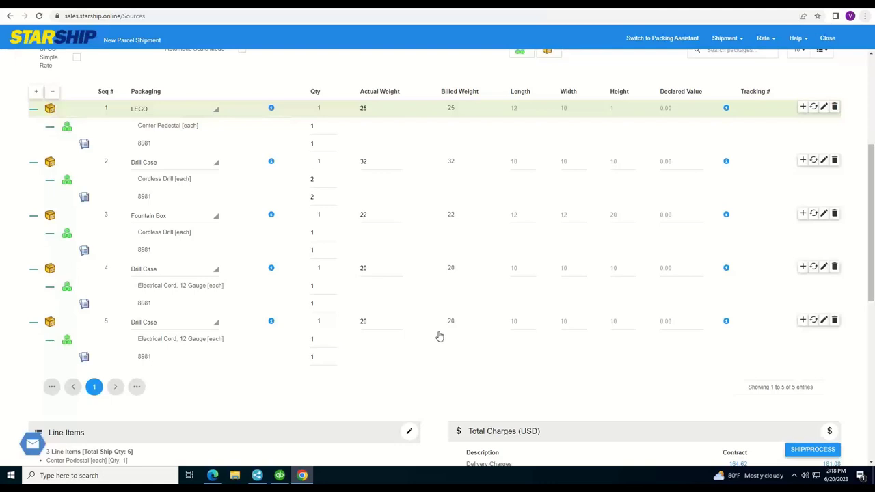
pyautogui.click(150, 323)
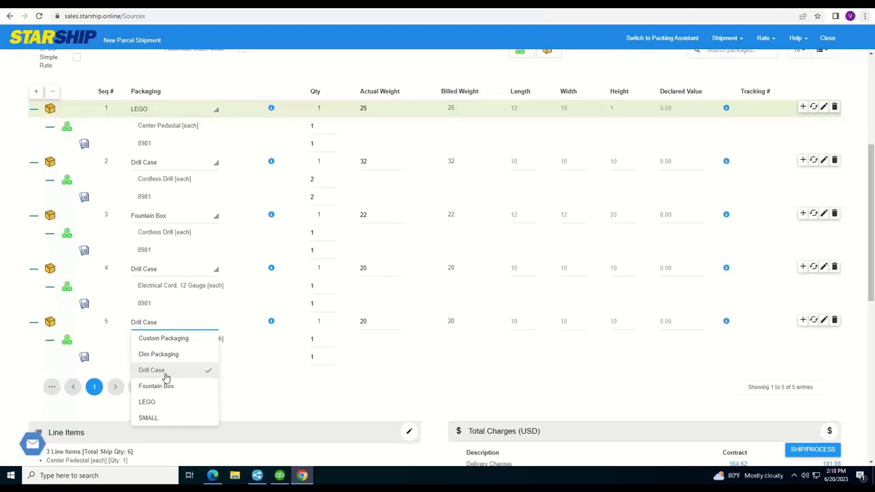
pyautogui.click(262, 398)
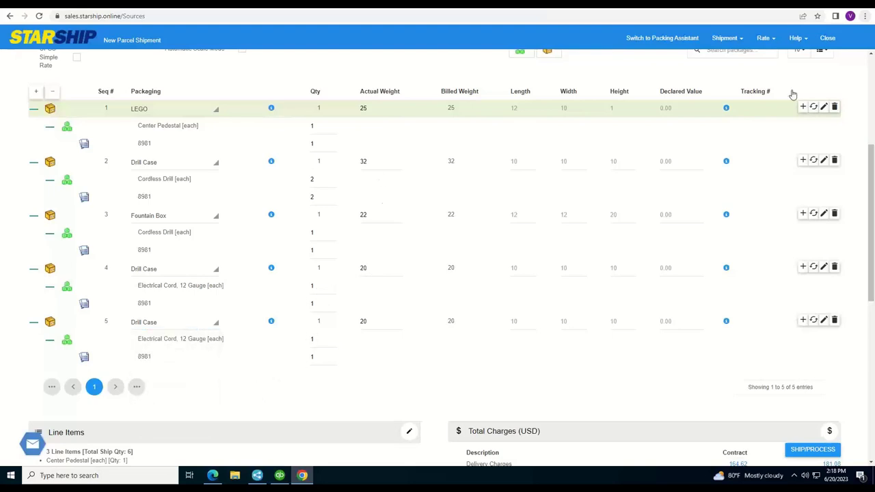
pyautogui.scroll(1, 818, 108)
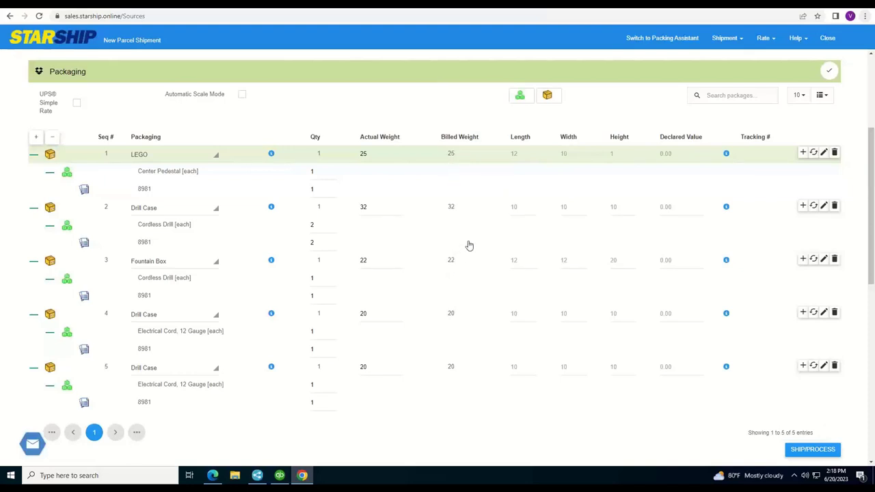
pyautogui.click(830, 72)
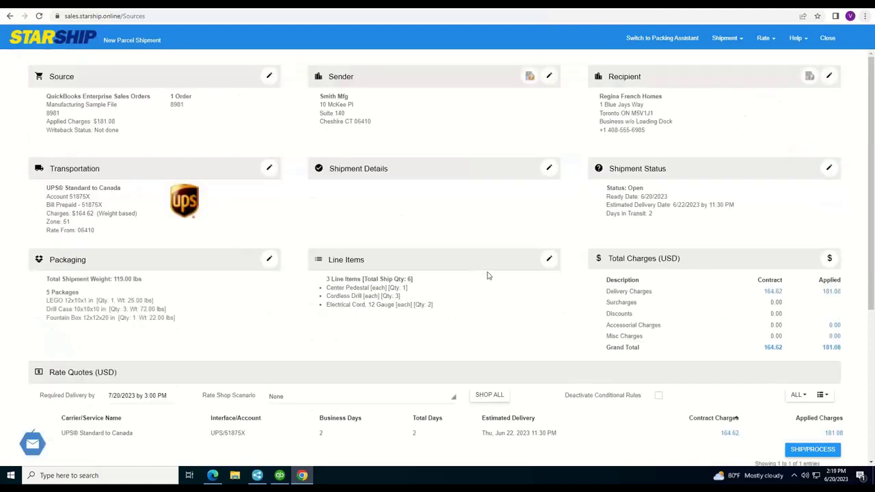
# - Inspect the Center Pedestal line item's details and its international settings
pyautogui.click(549, 260)
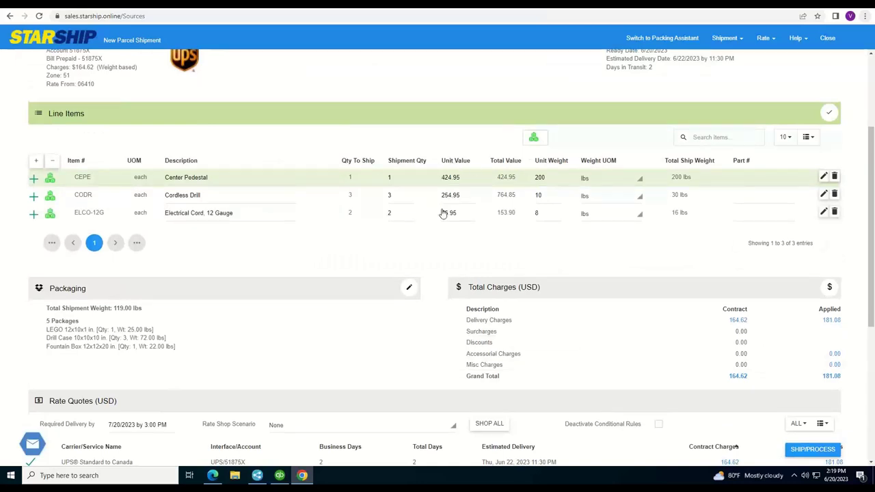
pyautogui.click(824, 176)
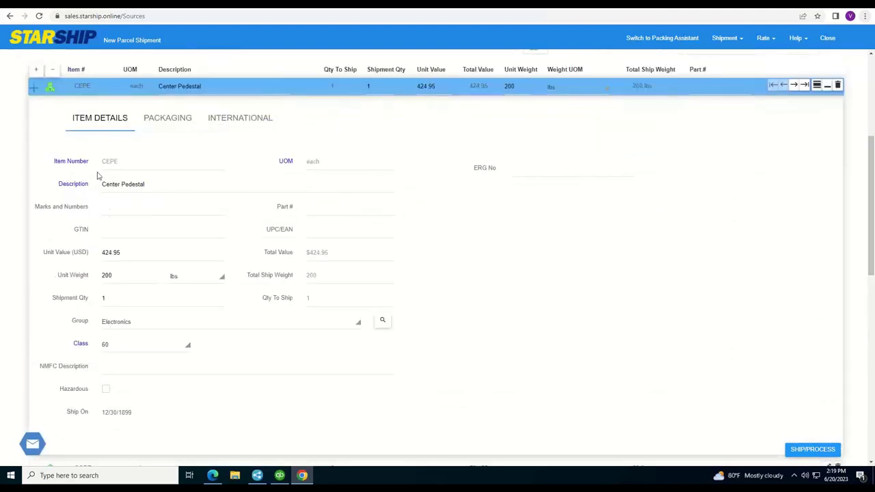
pyautogui.click(251, 121)
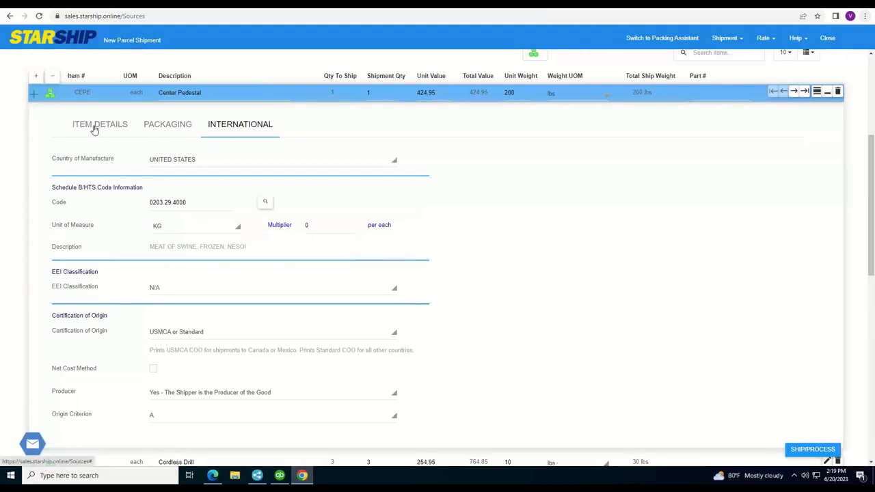
pyautogui.click(826, 93)
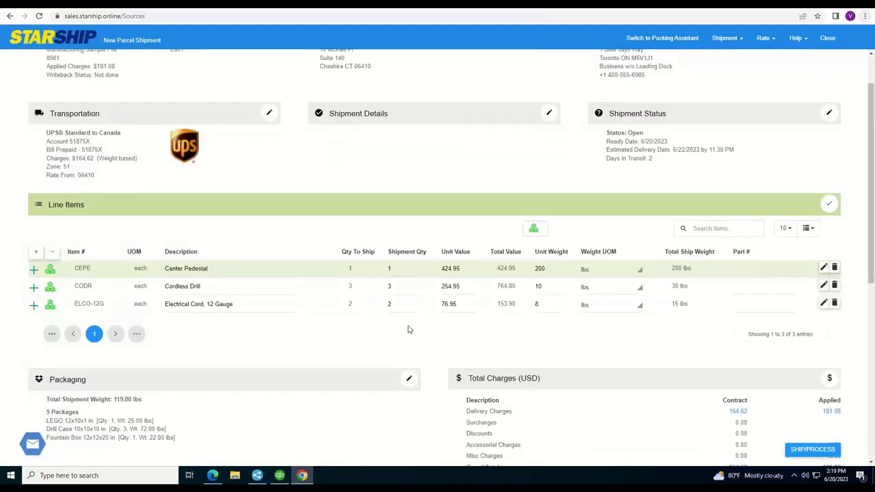
# - Shop rates across all carriers for the shipment and process it with UPS Standard to Canada
pyautogui.scroll(-1, 438, 321)
pyautogui.scroll(-2, 459, 320)
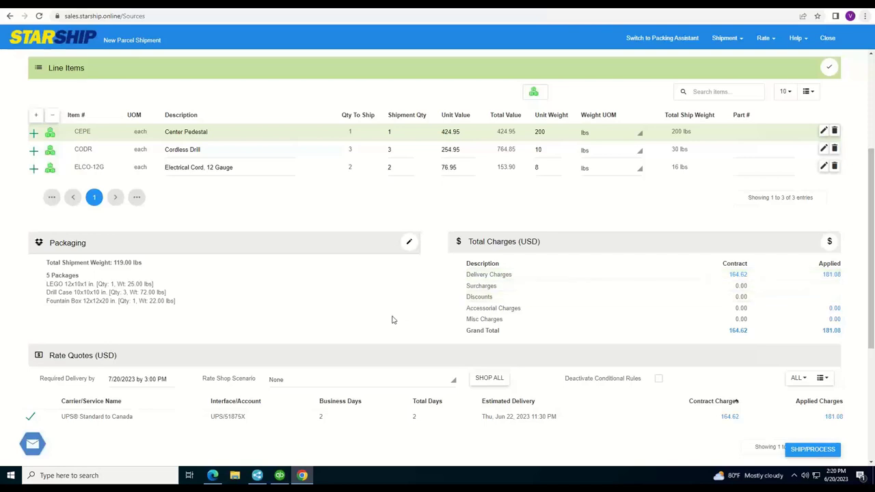
pyautogui.scroll(-1, 394, 320)
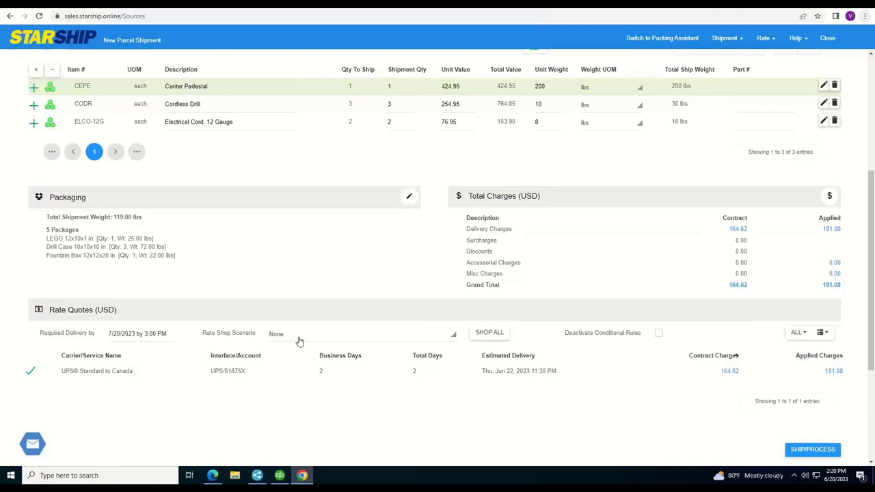
pyautogui.click(487, 333)
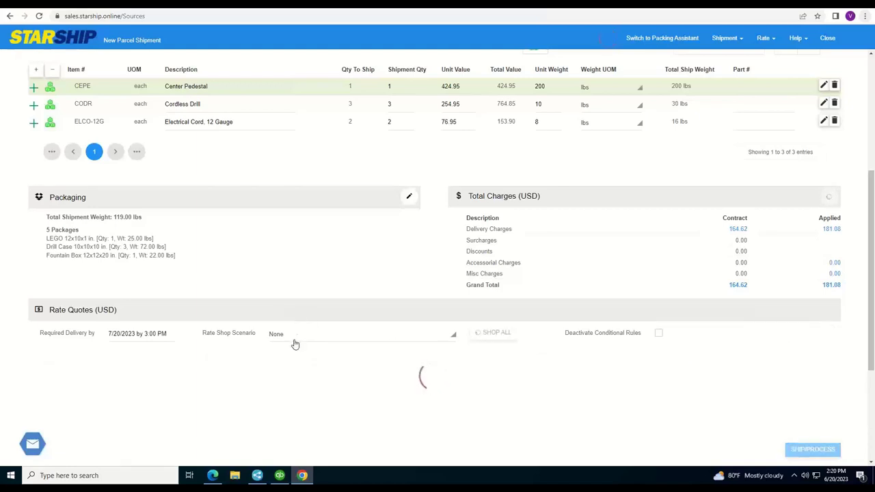
pyautogui.scroll(-1, 270, 346)
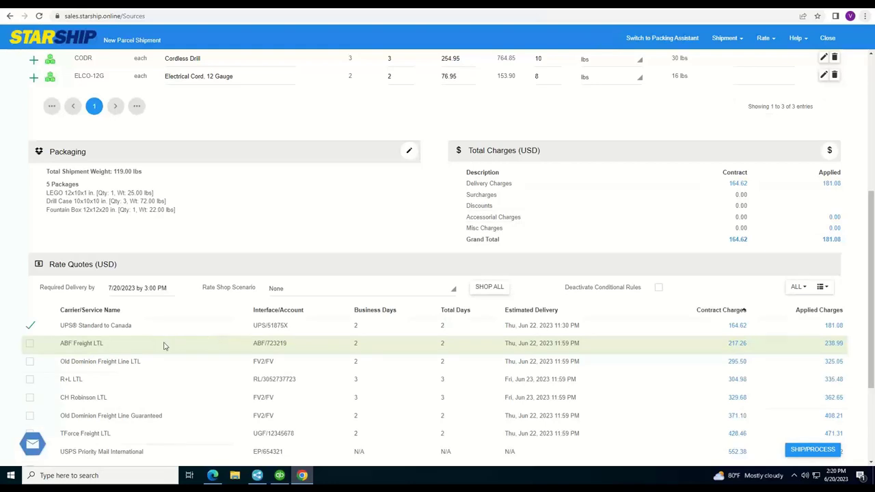
pyautogui.scroll(-1, 160, 342)
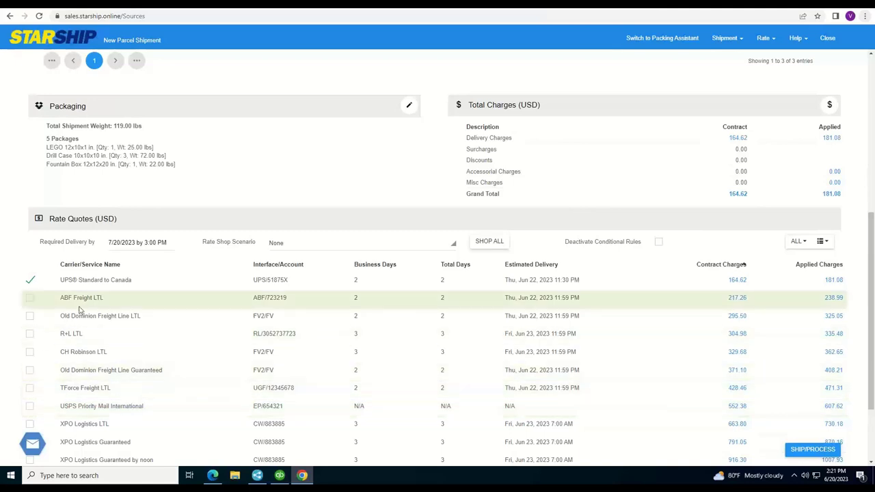
pyautogui.click(805, 452)
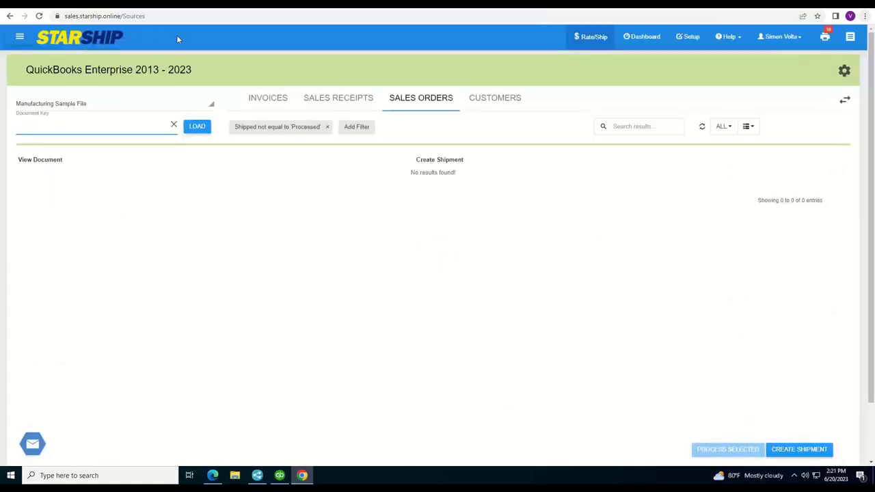
# - Switch to QuickBooks, examine the processed sales order's shipping status and freight line in a maximized window, and return to StarShip
pyautogui.click(279, 477)
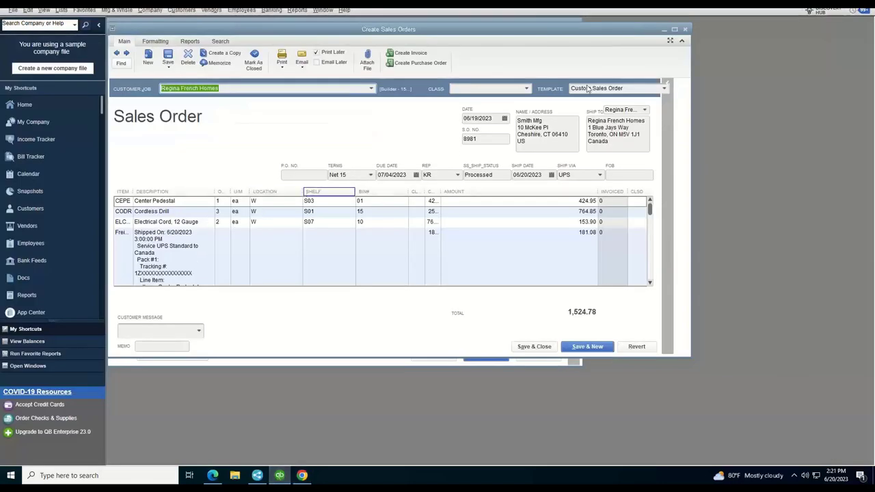
pyautogui.click(673, 29)
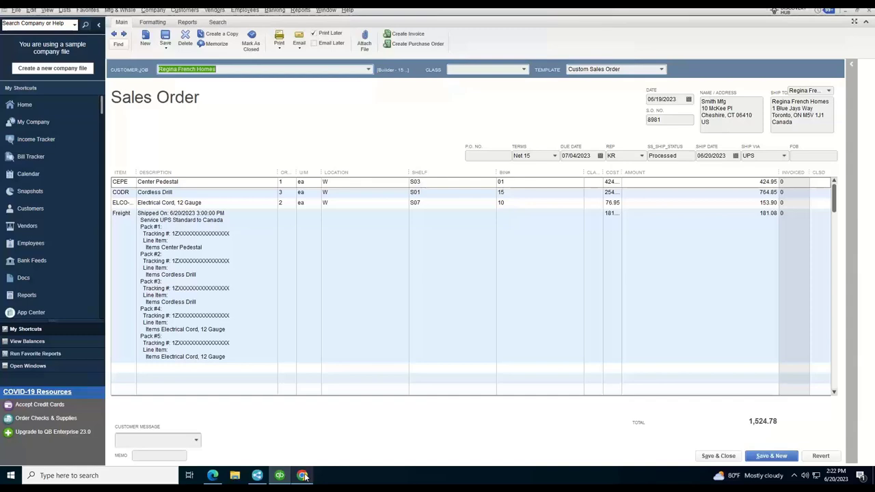
pyautogui.moveTo(306, 477)
pyautogui.click(294, 452)
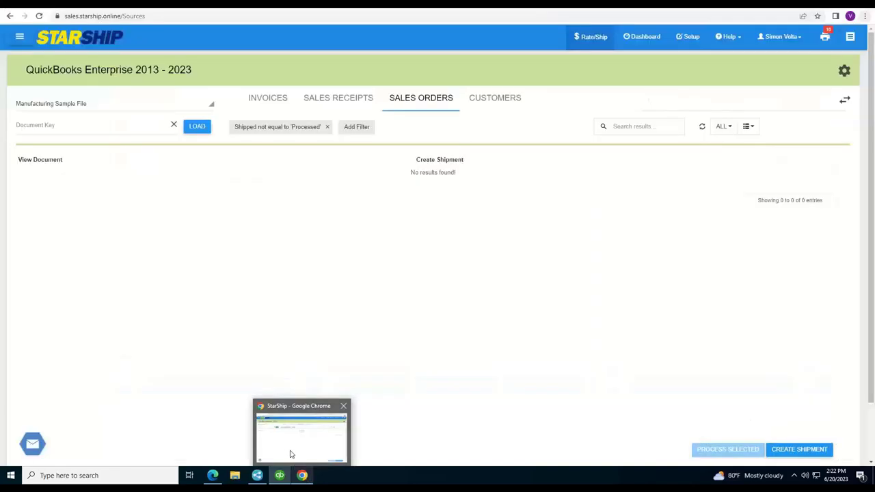
# - Return from QuickBooks to the browser, examine the commercial invoice and the UPS label with its packing list, and close the preview
pyautogui.click(287, 436)
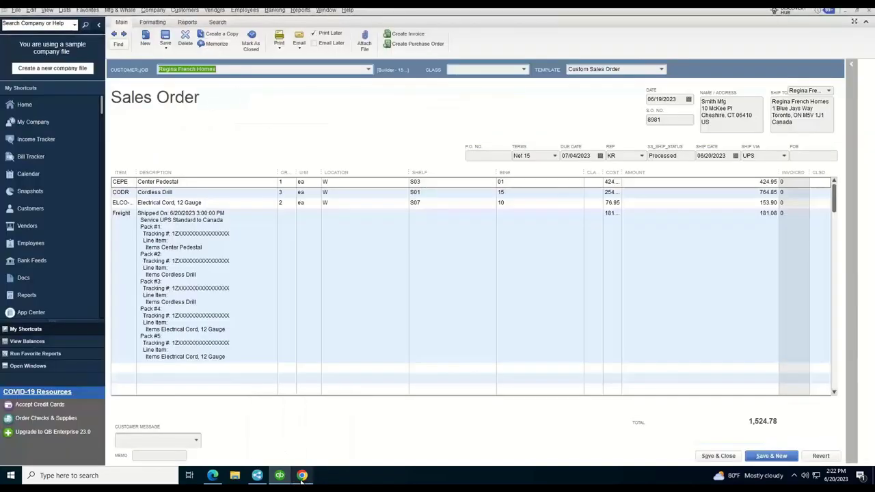
pyautogui.moveTo(301, 477)
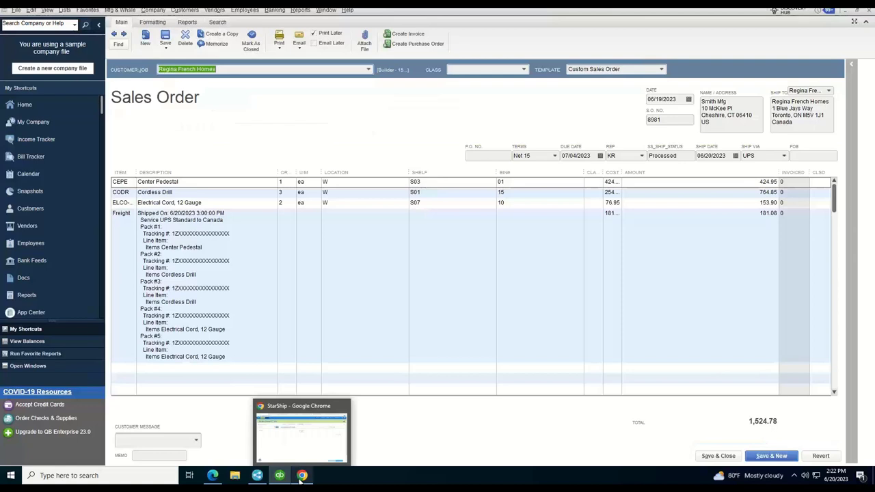
pyautogui.click(302, 444)
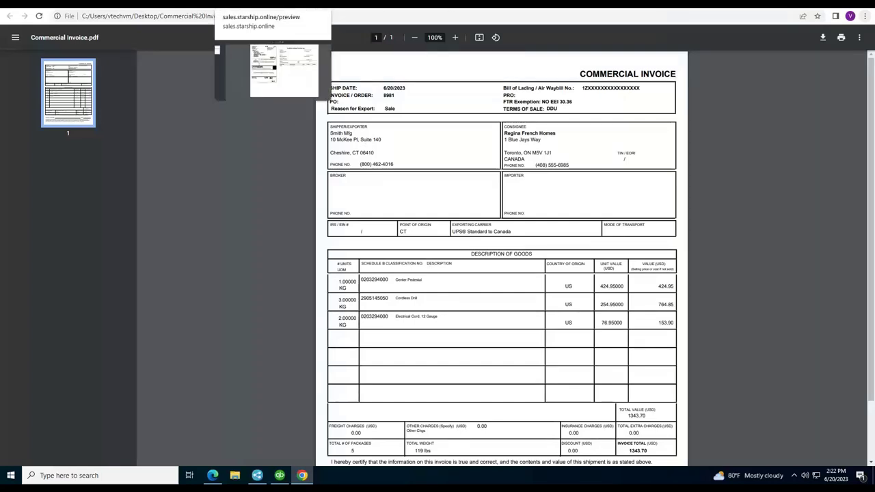
pyautogui.click(303, 6)
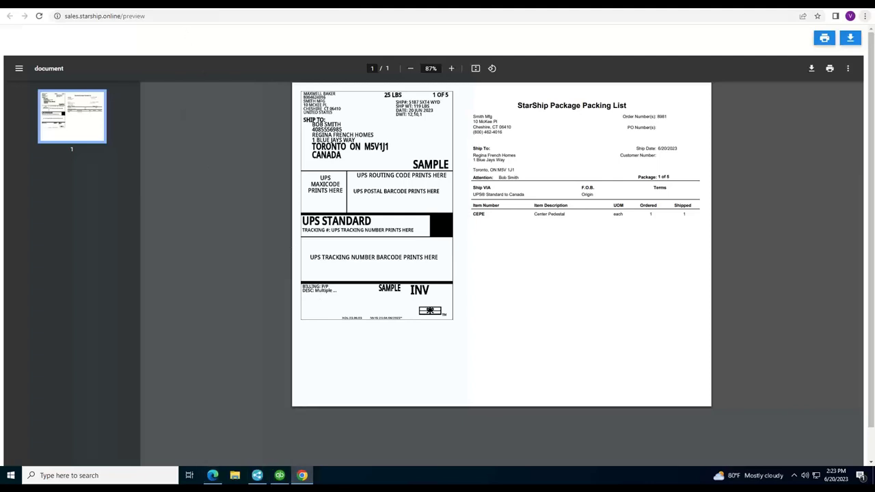
pyautogui.hotkey('ctrl', 'w')
# - Open the StarShip dashboard and remove the FedEx ship carrier filter from the Customers by Location map
pyautogui.click(643, 37)
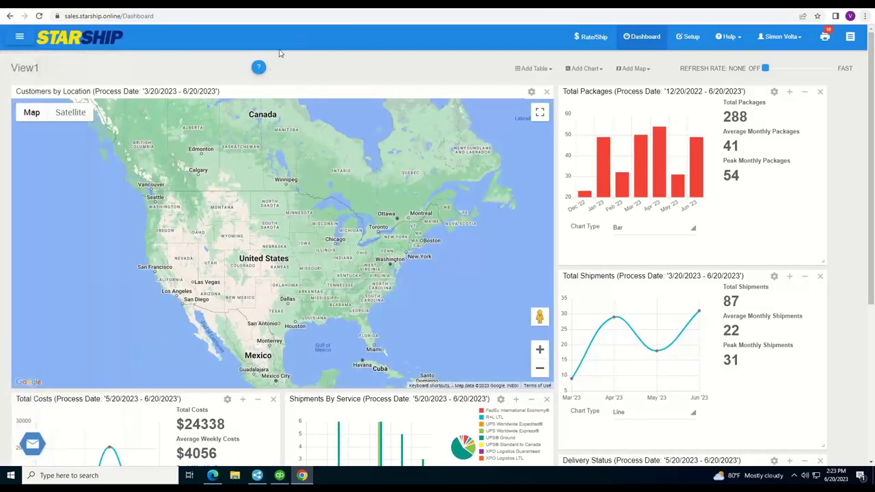
pyautogui.click(531, 93)
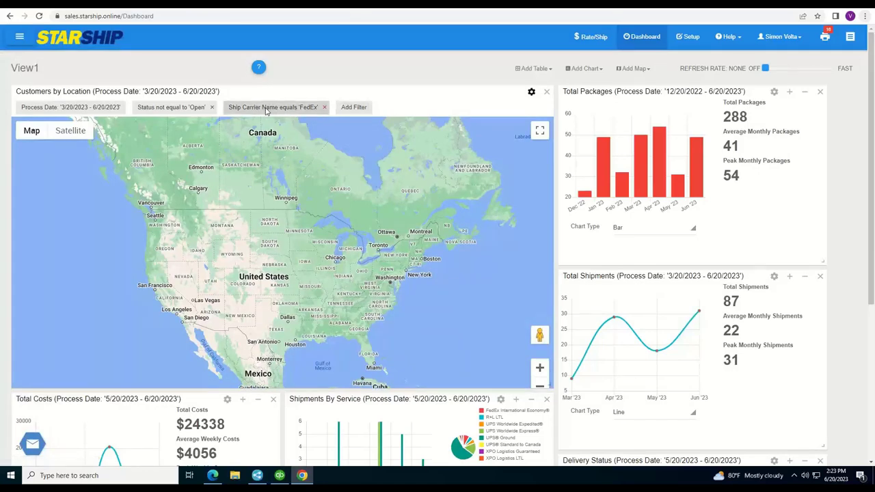
pyautogui.click(324, 107)
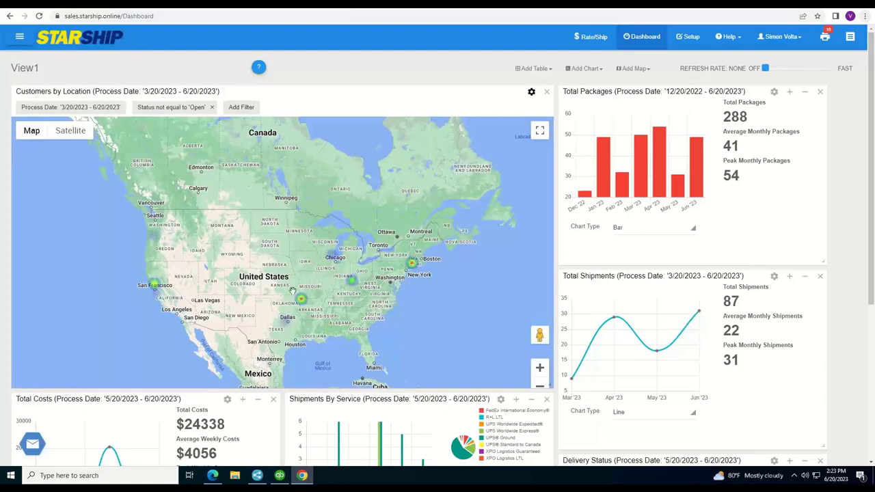
# - Examine the chart types that can be added to the dashboard and the reports offered in StarShip Reports
pyautogui.click(591, 71)
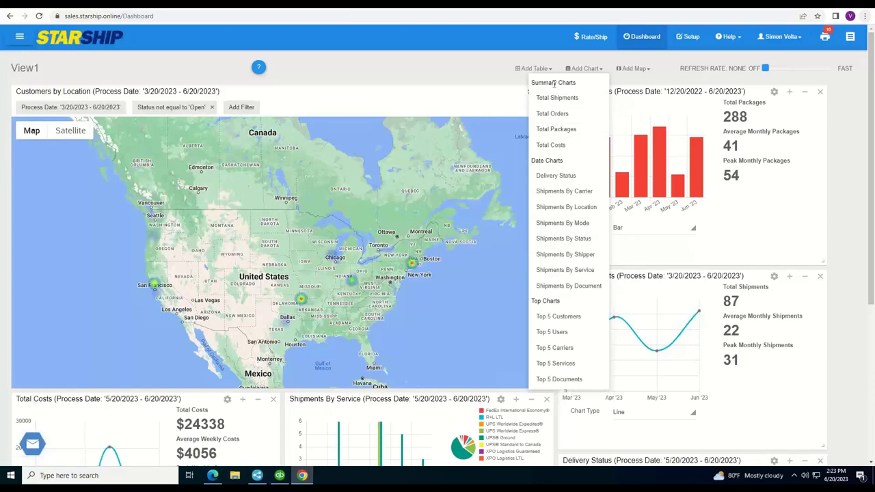
pyautogui.click(20, 39)
pyautogui.click(34, 278)
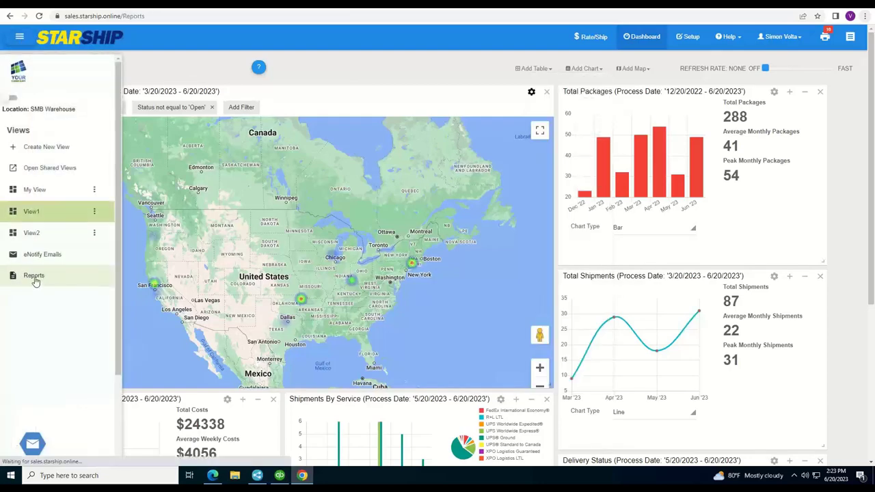
pyautogui.click(133, 106)
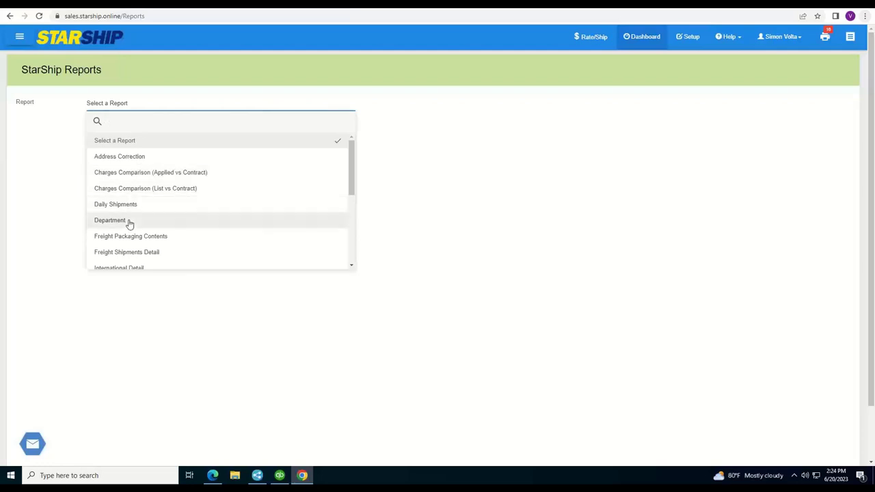
pyautogui.scroll(-1, 130, 224)
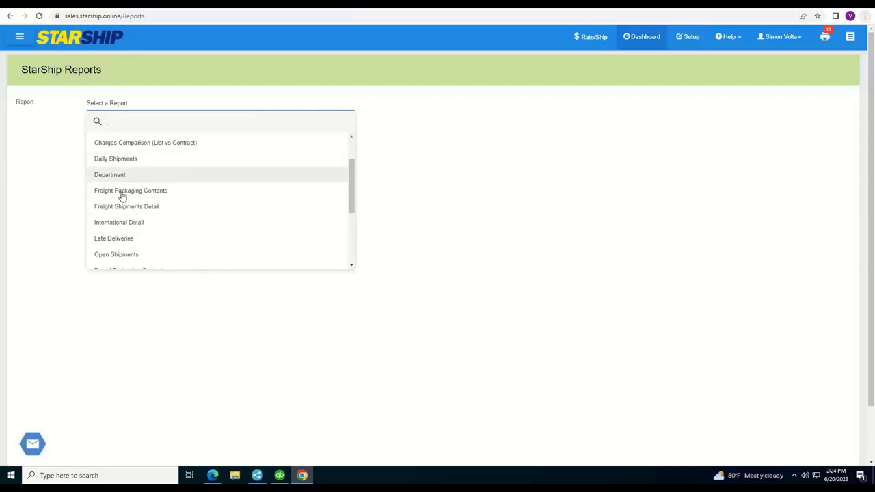
# - Open the pending eNotify emails and examine the notifications for an XPO Logistics shipment and the Peacock Home Builders R+L shipment
pyautogui.click(18, 37)
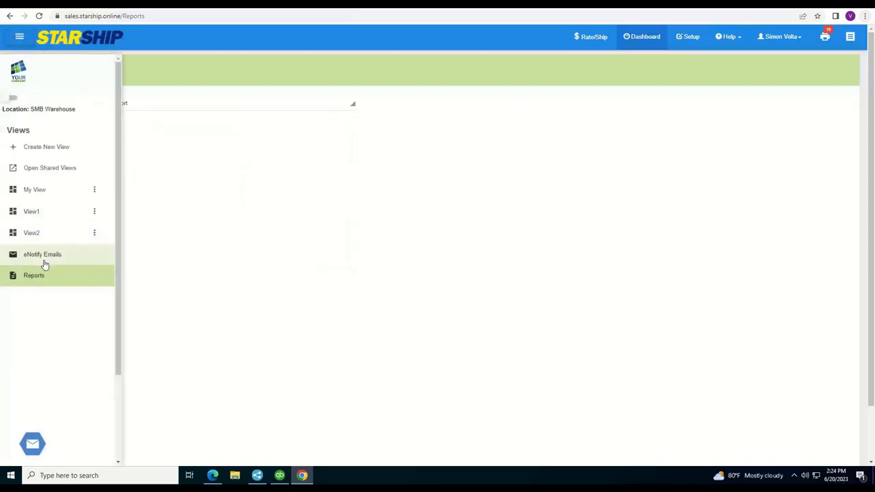
pyautogui.click(43, 255)
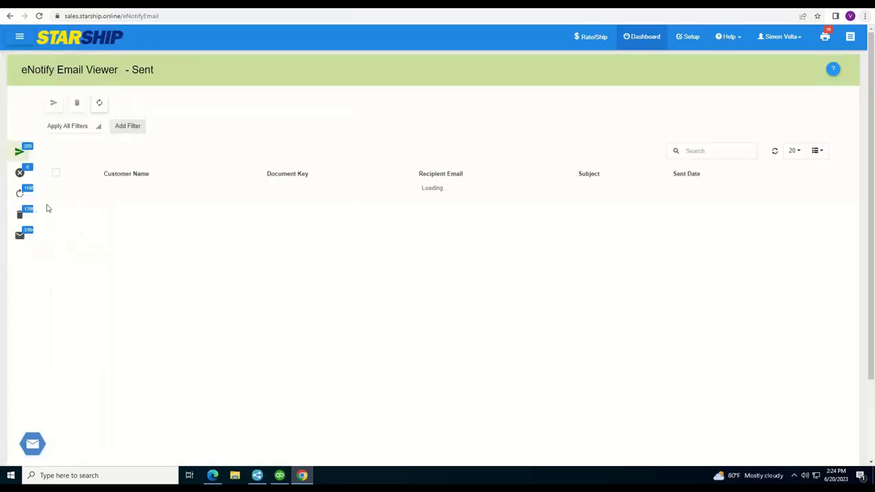
pyautogui.moveTo(33, 202)
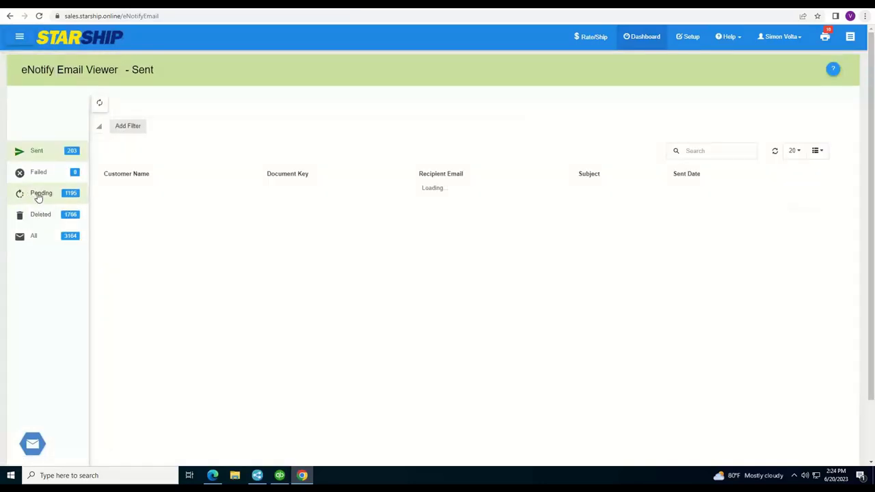
pyautogui.click(39, 195)
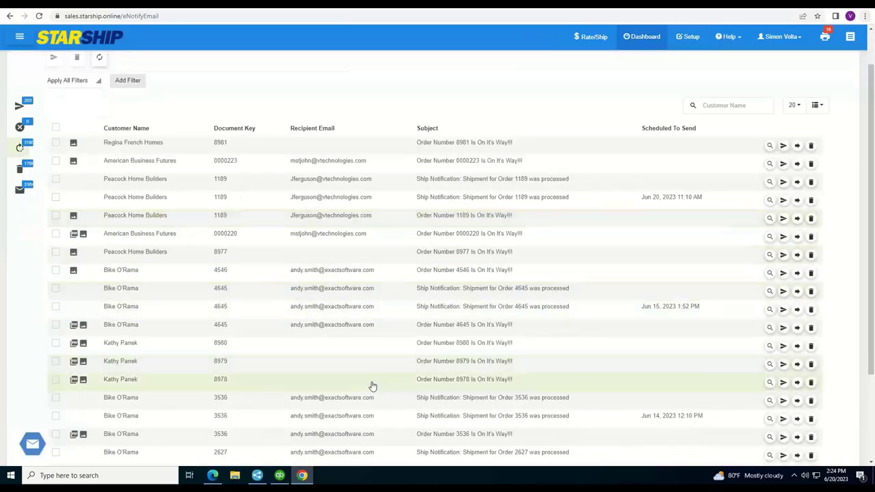
pyautogui.scroll(-2, 392, 313)
pyautogui.click(417, 254)
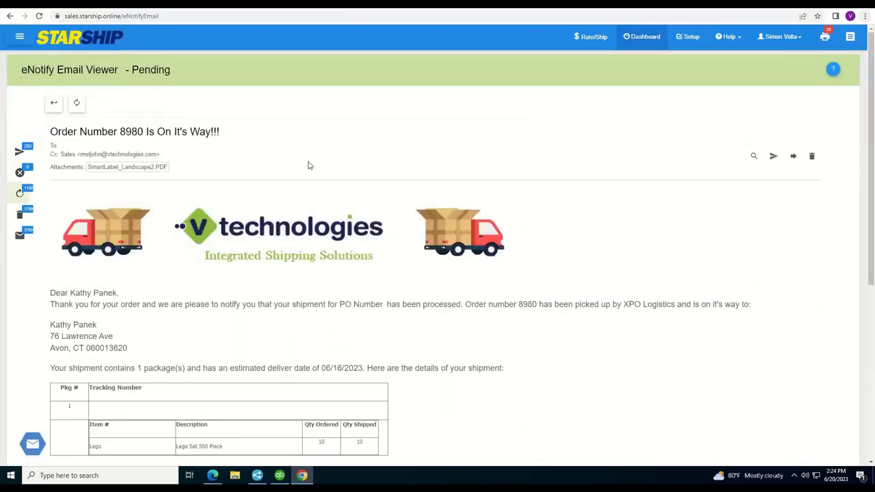
pyautogui.click(41, 197)
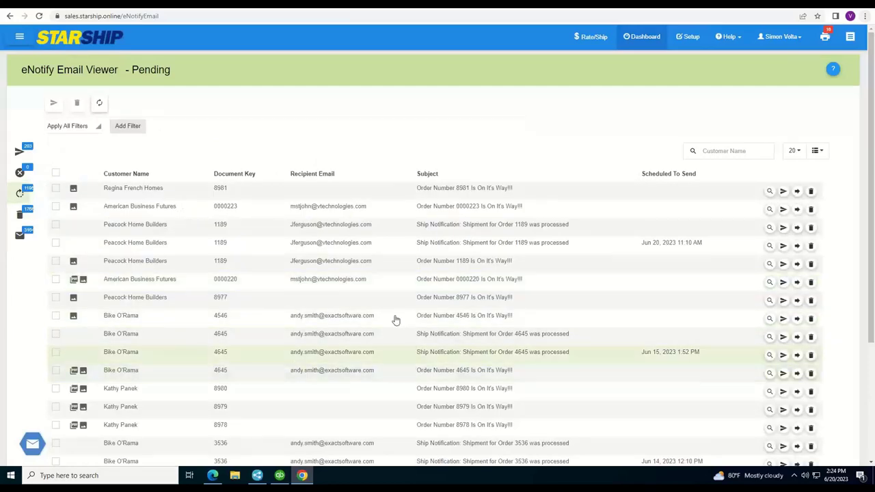
pyautogui.click(350, 300)
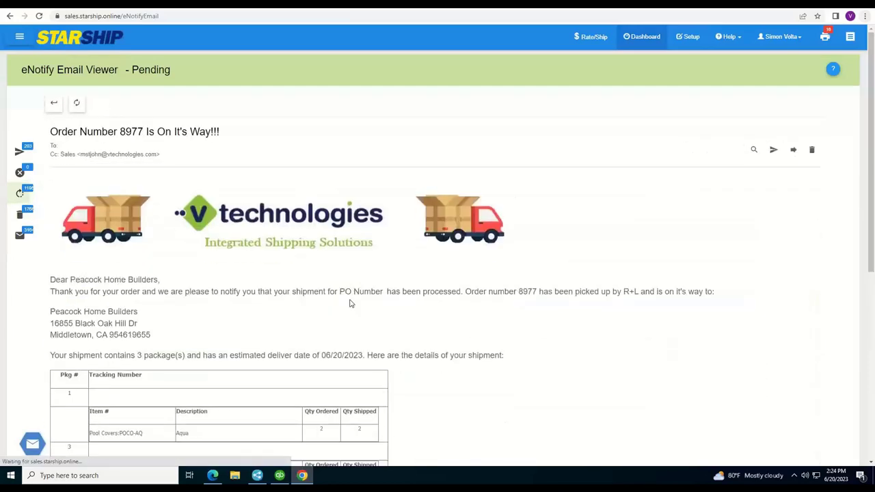
# - Examine a pending "Is On It's Way!!!" email for a Bike O'Rama UPS shipment and follow its tracking link to the UPS site
pyautogui.click(37, 193)
pyautogui.scroll(-1, 365, 362)
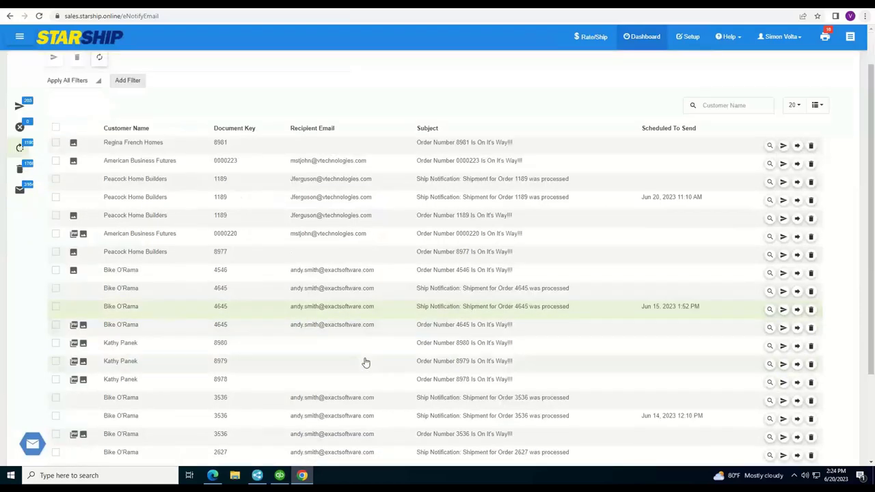
pyautogui.scroll(-1, 373, 392)
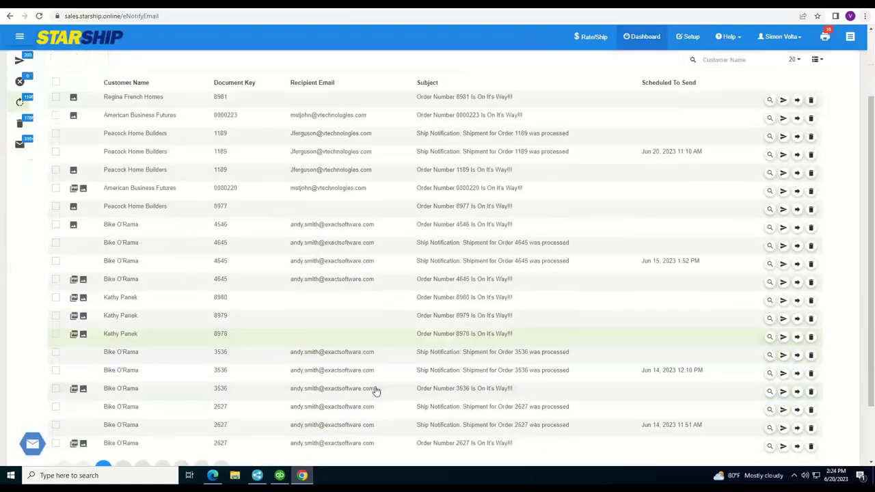
pyautogui.click(371, 390)
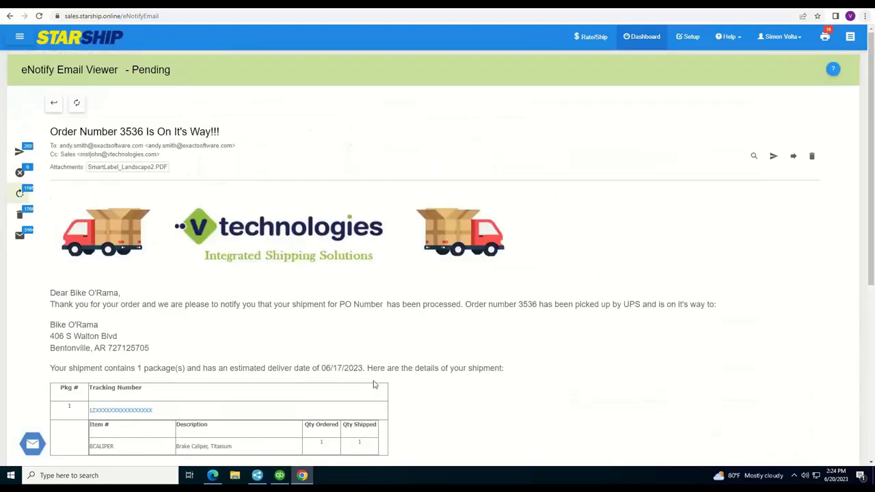
pyautogui.scroll(-2, 250, 328)
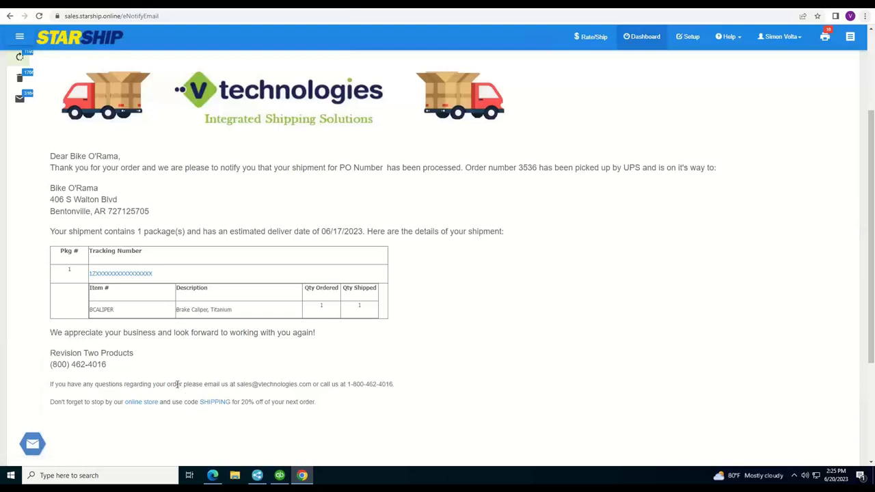
pyautogui.click(114, 276)
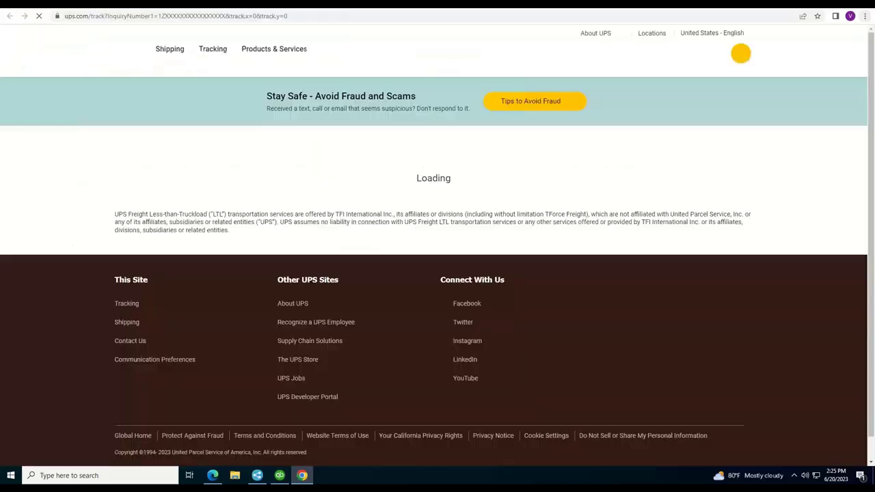